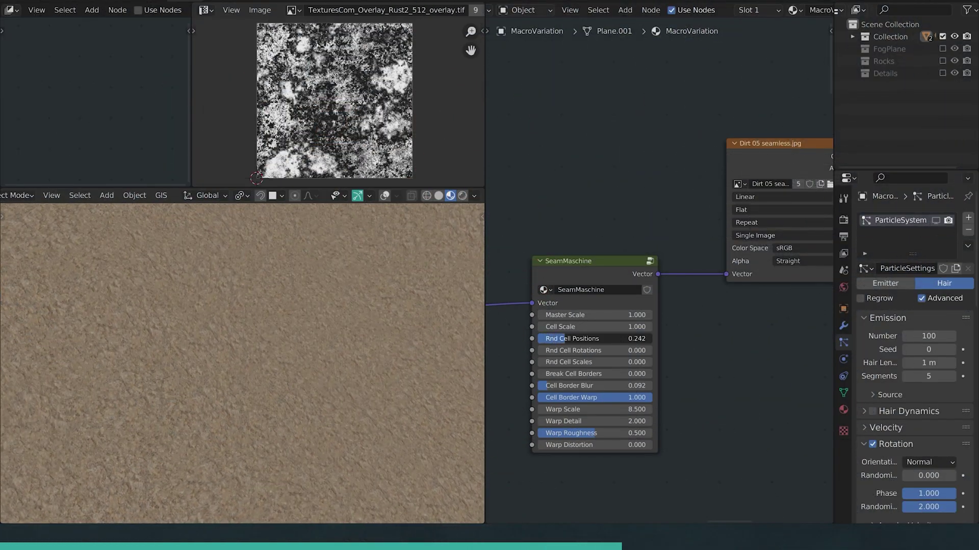
drag(561, 351, 562, 352)
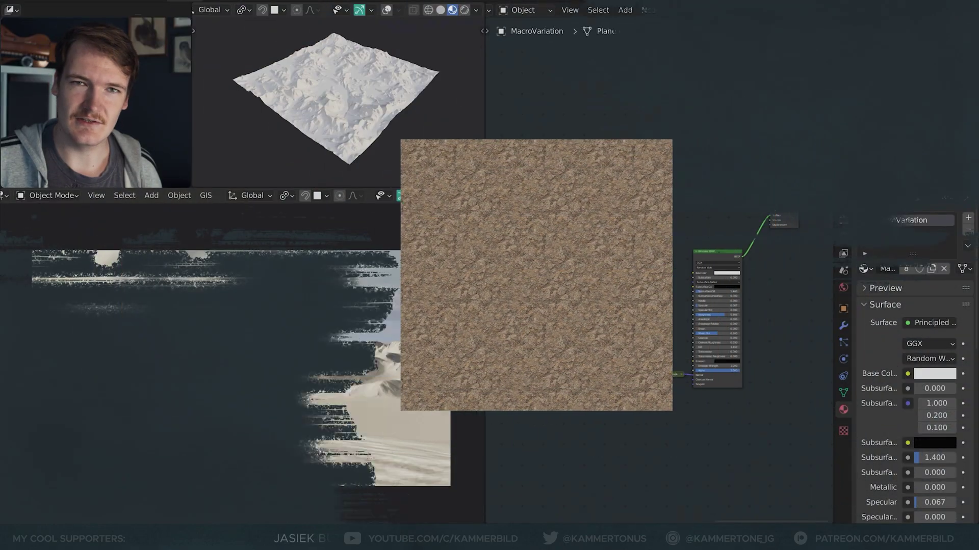
Connect the dirt texture's color to the Principled BSDF's Base Color and also directly to the Material Output's surface.
drag(694, 275, 693, 275)
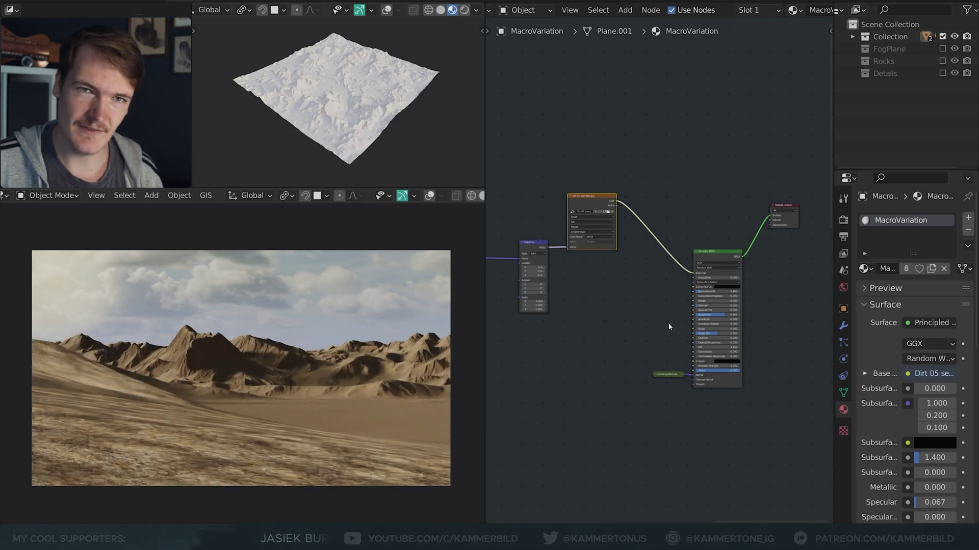
drag(615, 201, 773, 212)
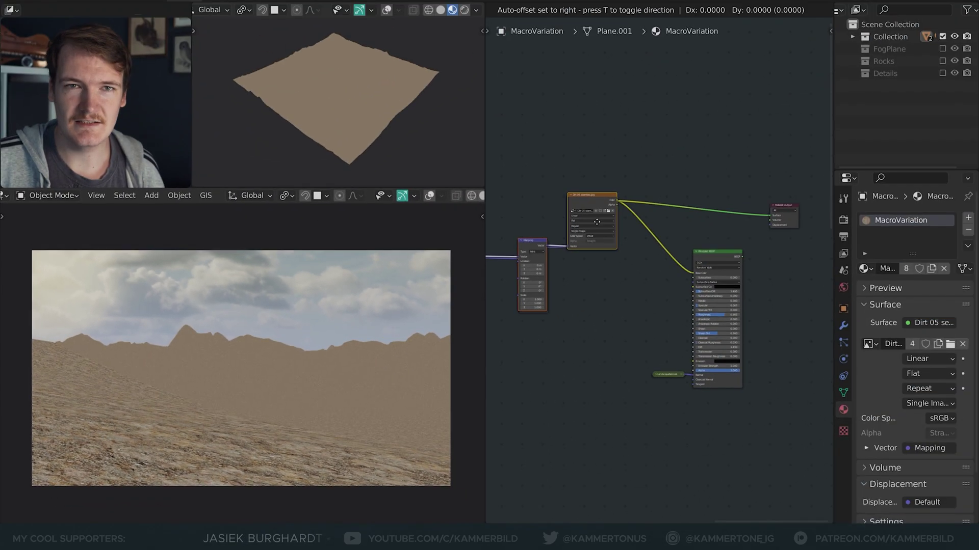
Duplicate the dirt texture with its Mapping node, output the copy as the surface, and reduce the copy's mapping scale on all axes.
key(shift+d)
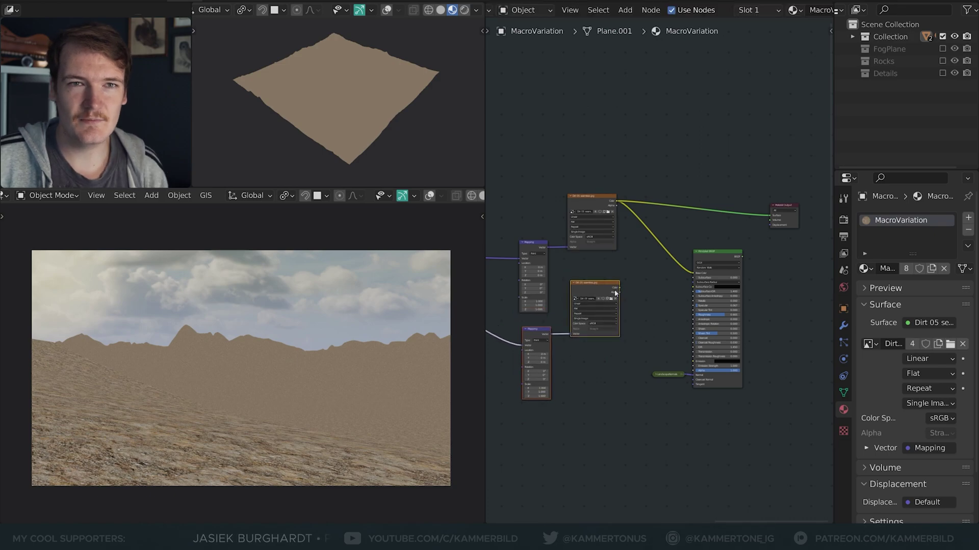
drag(619, 288, 769, 216)
scroll(540, 387, up, 6)
middle_drag(541, 388, 681, 407)
drag(681, 408, 628, 430)
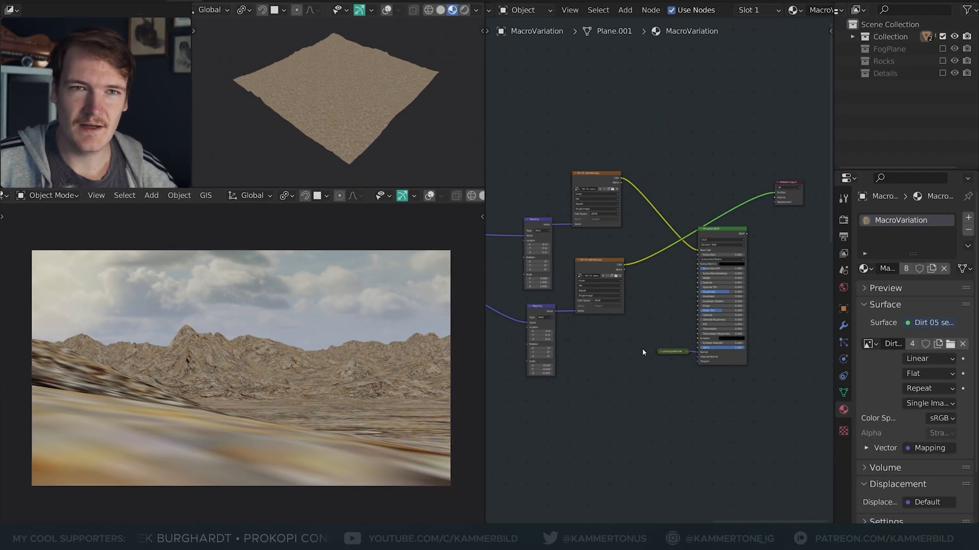
Enable the FogPlane, Rocks and Details collections and the viewport particle system, and connect the Principled BSDF to the Material Output.
drag(942, 48, 942, 73)
click(843, 342)
click(936, 220)
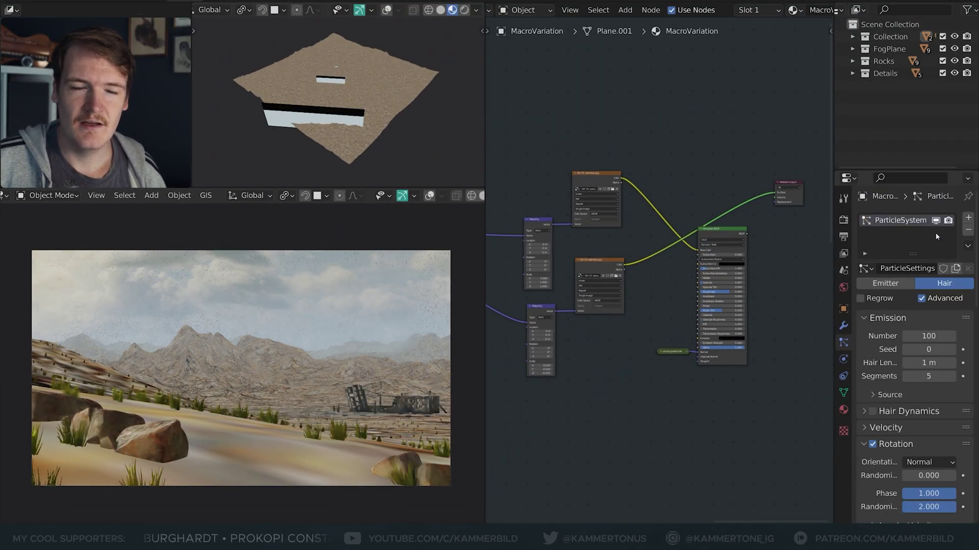
drag(747, 233, 776, 193)
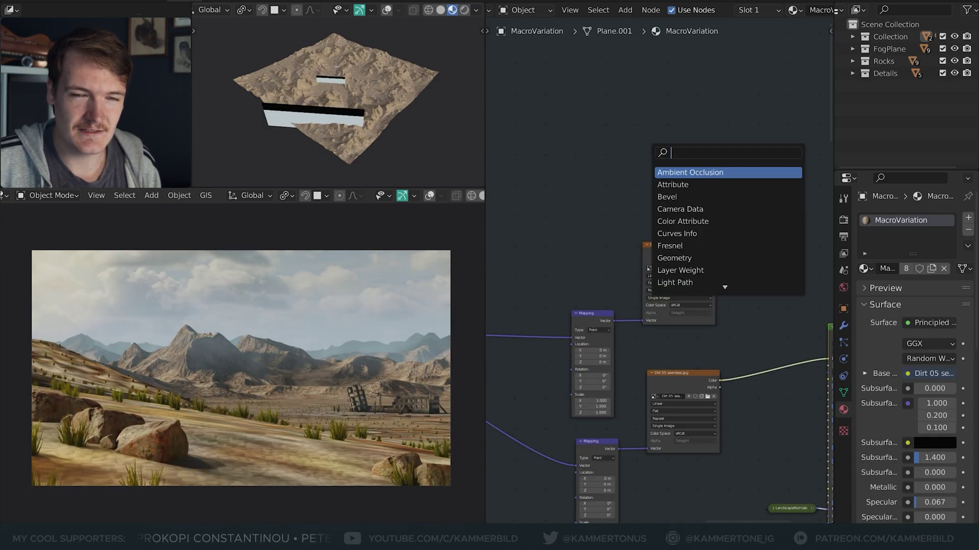
Add a Camera Data node above the dirt textures and preview its View Distance as the surface.
text(came)
click(711, 176)
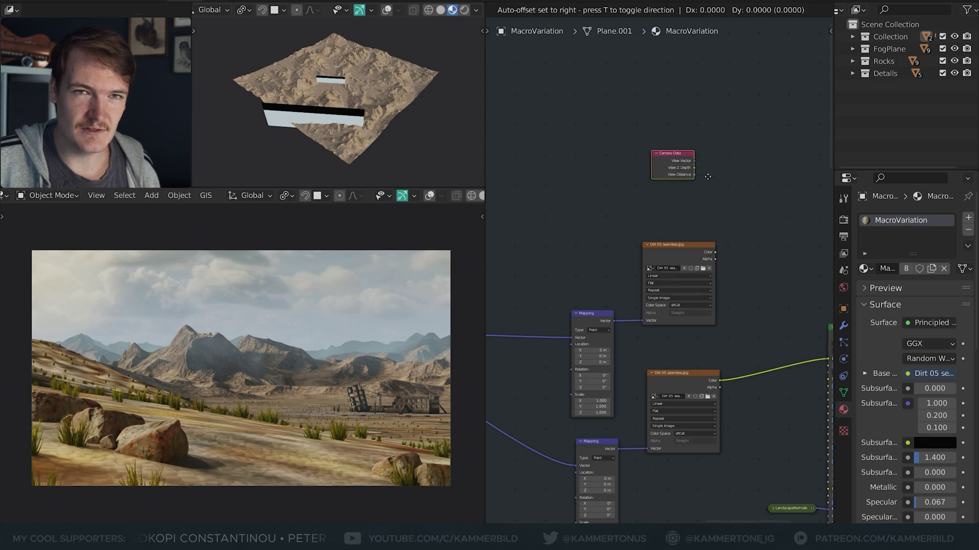
click(699, 212)
ctrl+shift+click(668, 211)
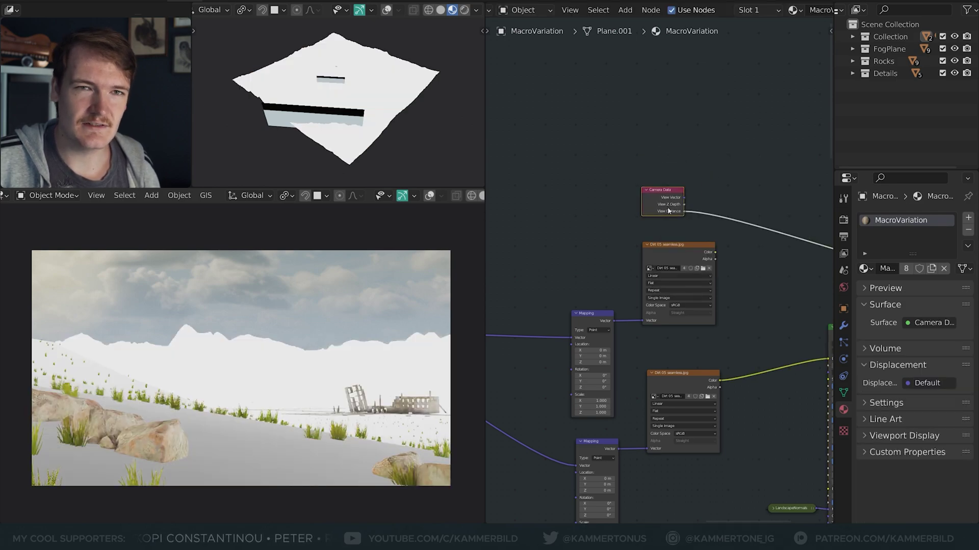
scroll(668, 211, down, 3)
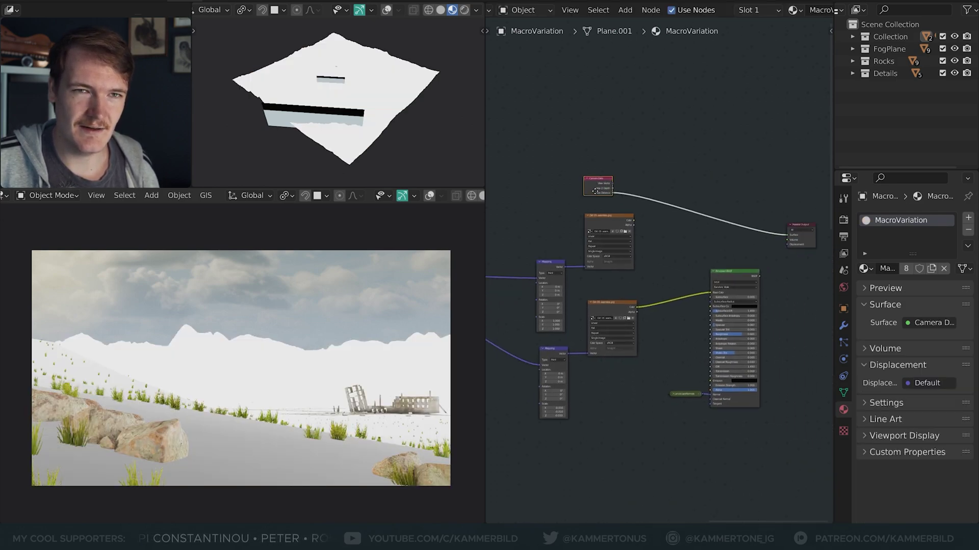
Combine both dirt textures in a Mix node with View Distance as its factor, and connect the result to the Material Output.
ctrl+shift+right_drag(587, 249, 599, 329)
drag(610, 192, 680, 289)
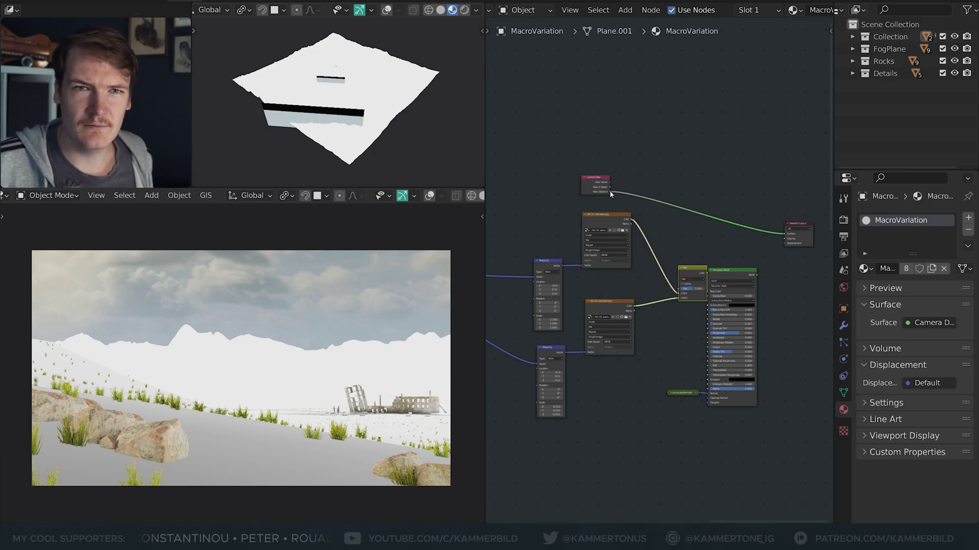
drag(611, 193, 736, 258)
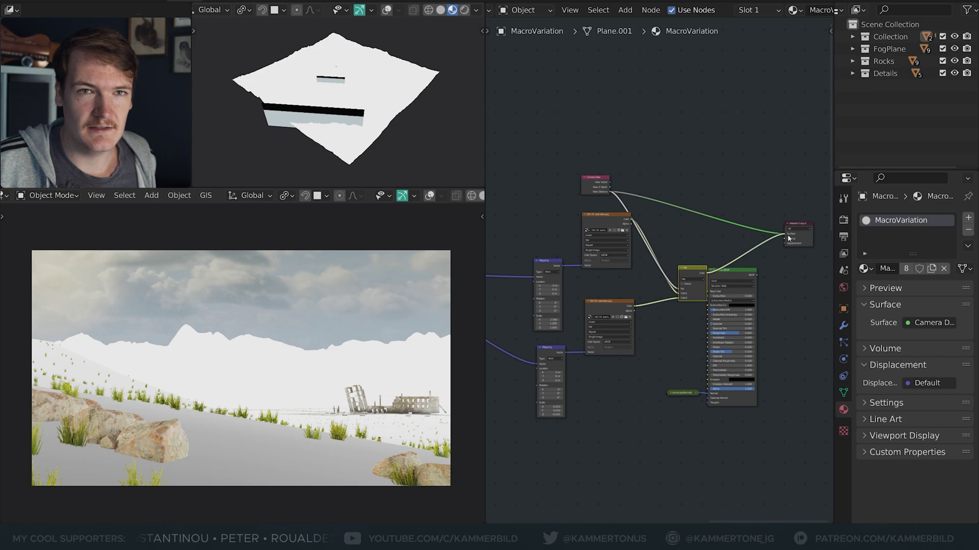
drag(789, 238, 788, 236)
drag(694, 269, 691, 218)
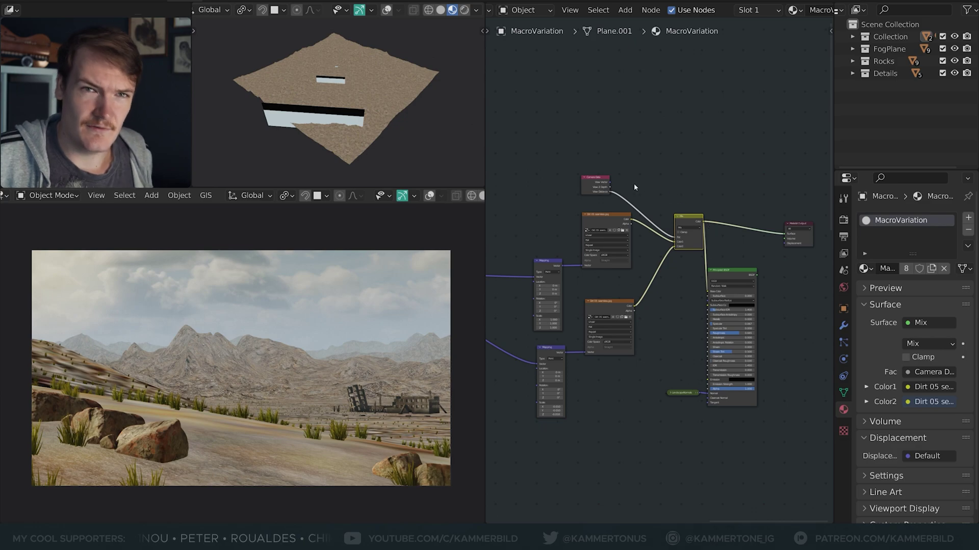
Insert a Math node between the Camera Data's View Distance and the Mix node's factor.
scroll(632, 183, up, 3)
key(shift+a)
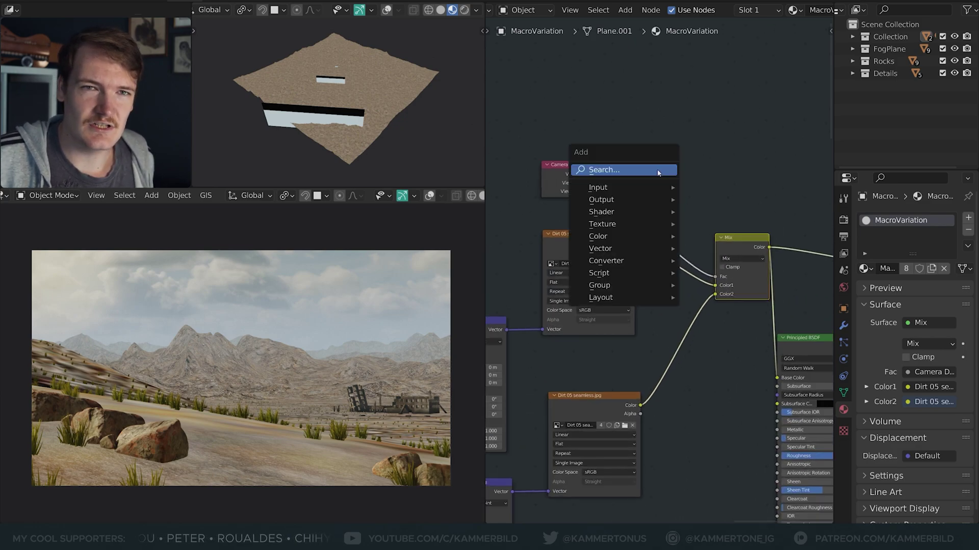
click(658, 171)
text(math)
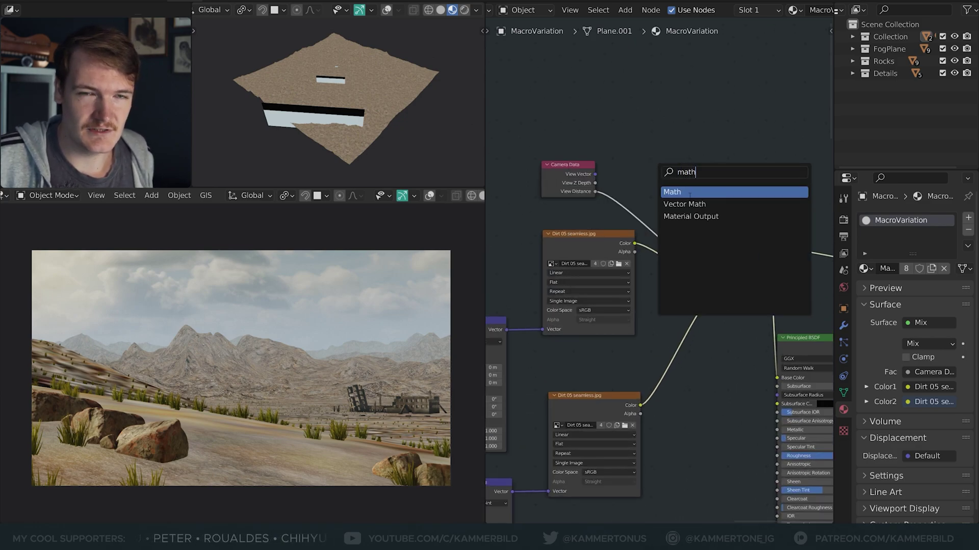
click(683, 192)
click(647, 175)
Set the Math node's operation to Divide with a divisor of 100.
click(648, 175)
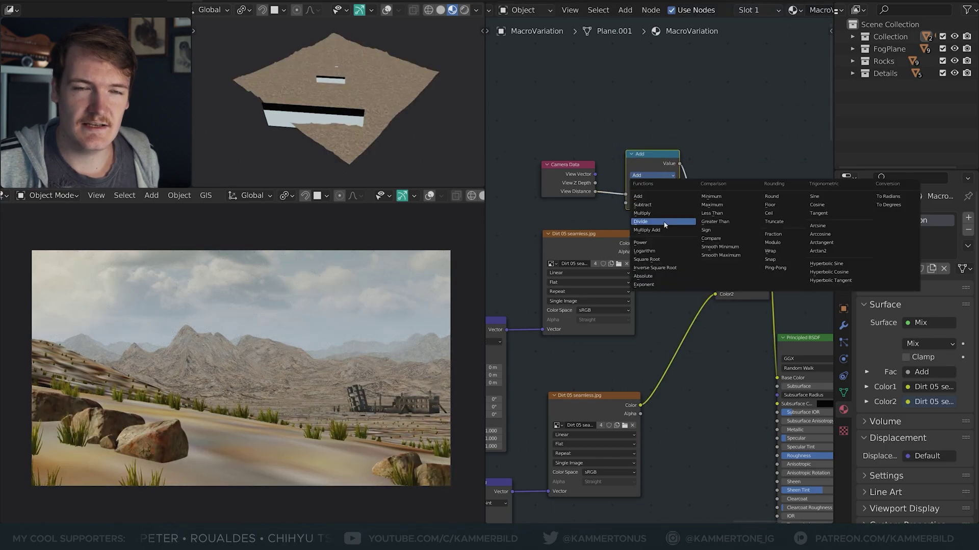
click(663, 223)
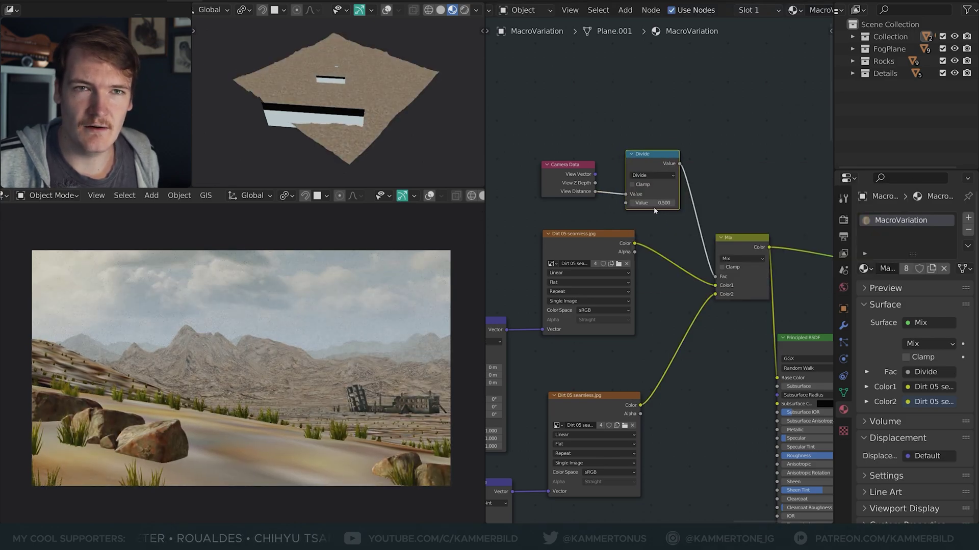
click(654, 204)
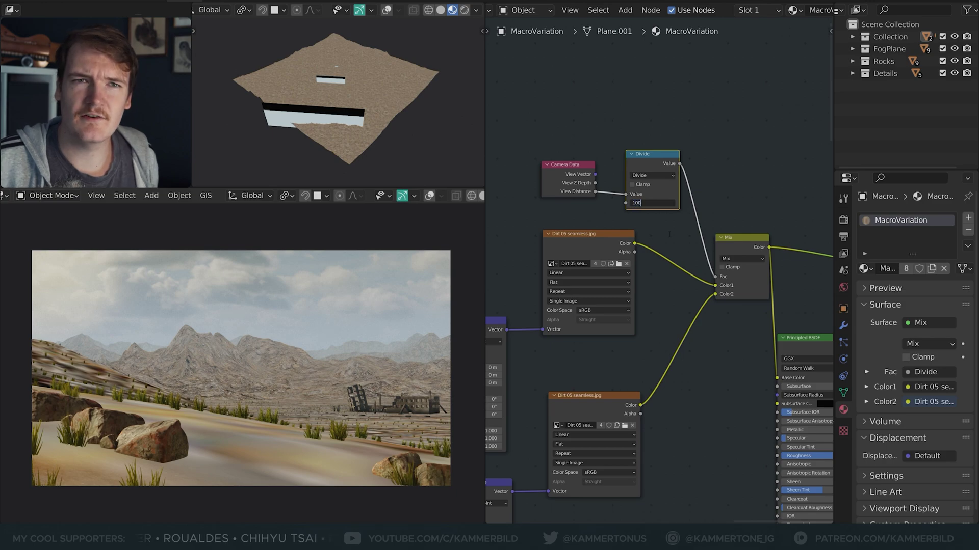
text(100)
key(Return)
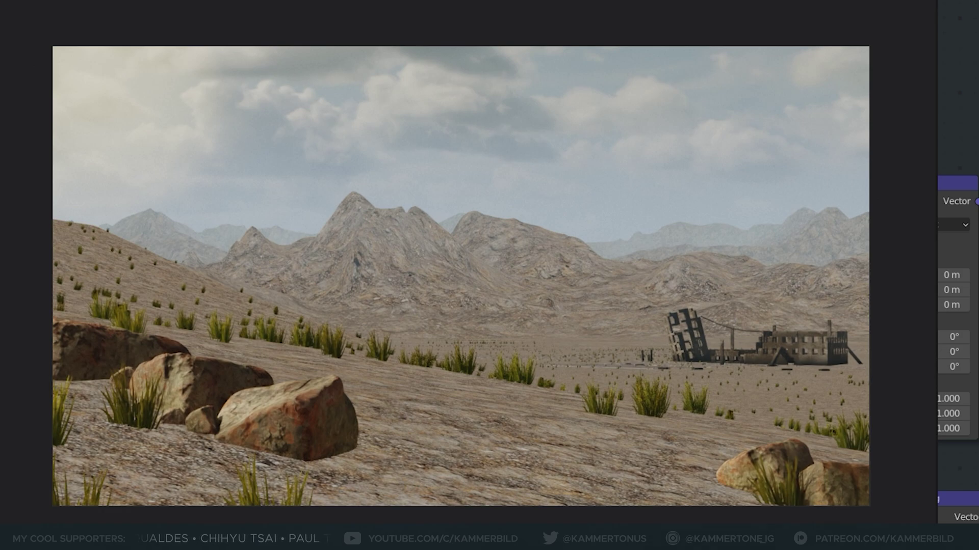
Insert a ColorRamp between the Divide node and the Mix factor and narrow its transition, with the white stop at 0.553.
text(color)
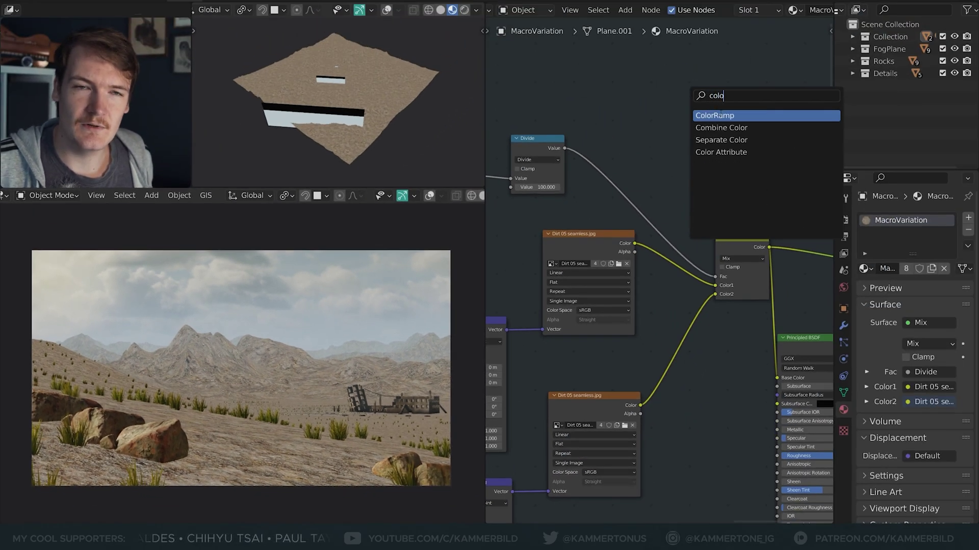
key(Return)
click(627, 150)
drag(603, 176, 645, 177)
click(679, 177)
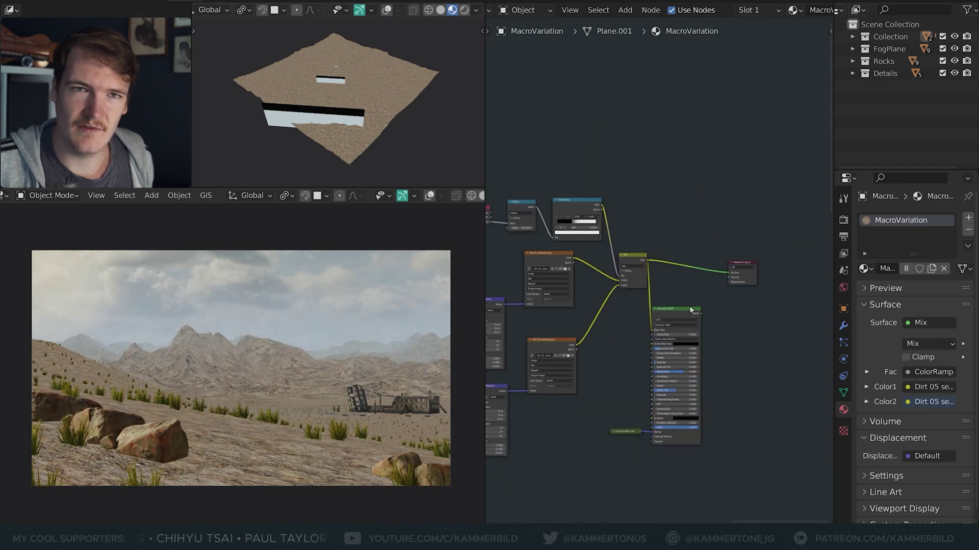
Output the Principled BSDF as the surface again and rearrange the nodes around it.
ctrl+shift+click(690, 307)
drag(690, 299, 642, 422)
key(g)
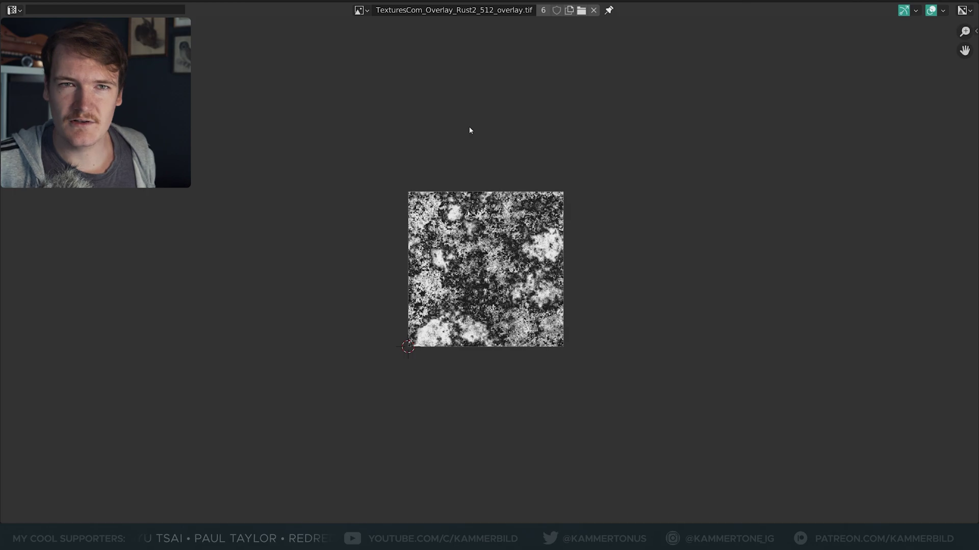
Add the TexturesCom_Overlay_Rust2_512_overlay.tif image as a texture node above the ColorRamp and preview it on the terrain outside the camera view.
key(ctrl+space)
drag(293, 9, 642, 58)
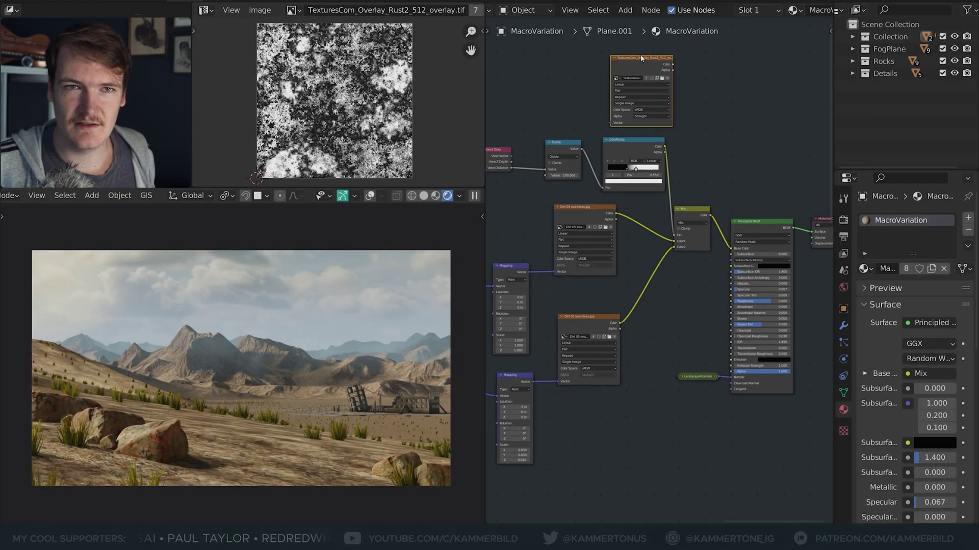
ctrl+shift+click(642, 59)
key(KP_0)
middle_drag(619, 137, 674, 257)
Give the rust overlay texture a Texture Coordinate setup and remove its Mapping node while keeping the UV link.
key(ctrl+t)
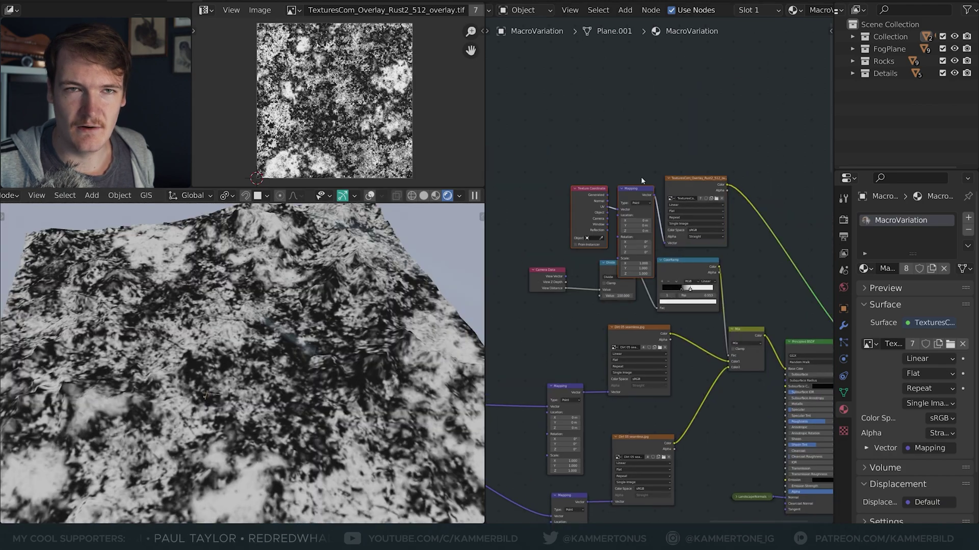
key(g)
click(678, 182)
click(620, 168)
key(ctrl+x)
Insert a Vector Math node between the Texture Coordinate's UV output and the rust overlay texture.
key(shift+a)
click(604, 160)
text(vec)
key(Return)
click(612, 171)
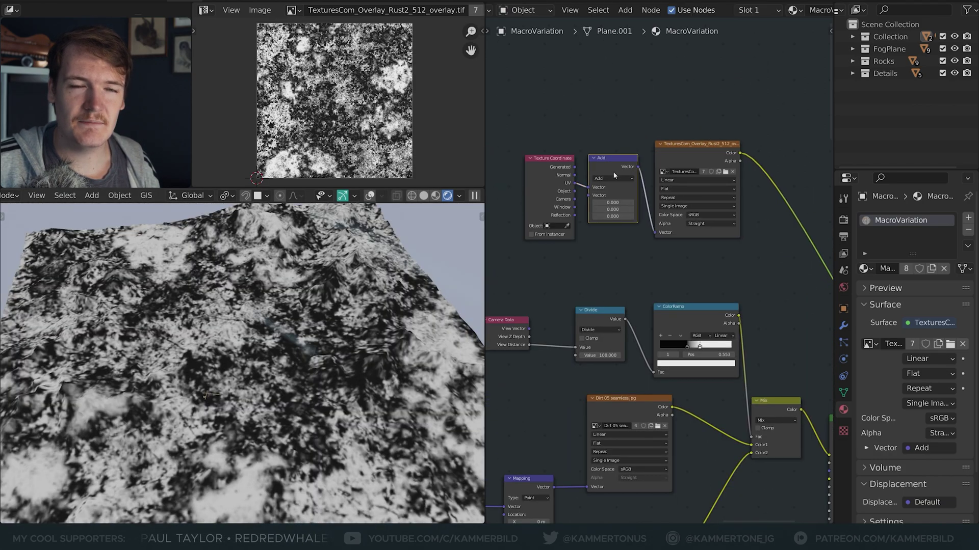
Set the Vector Math node to Multiply with 9.420 on all three axes.
click(622, 179)
click(619, 203)
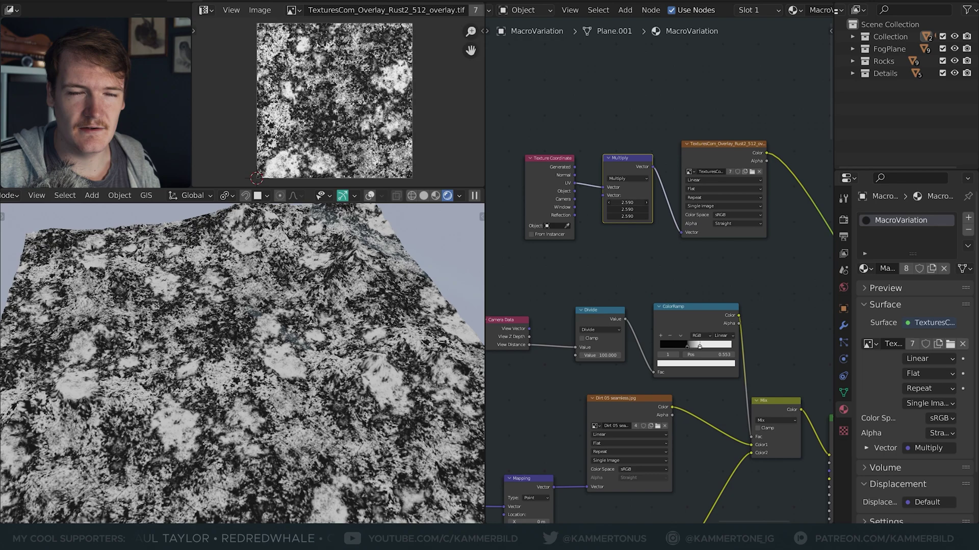
drag(627, 203, 652, 202)
click(592, 106)
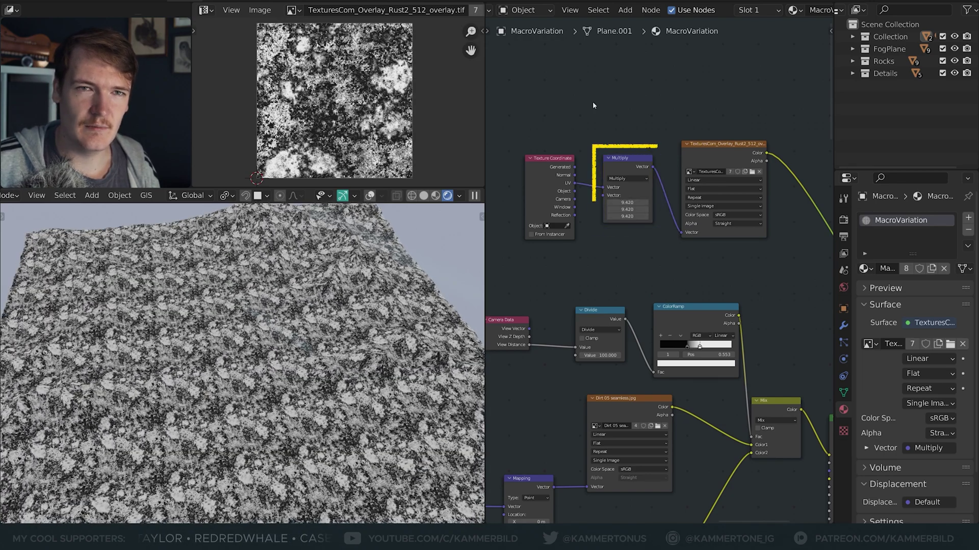
Move the overlay node chain up and duplicate its Multiply and texture nodes twice below, keeping the UV links.
key(g)
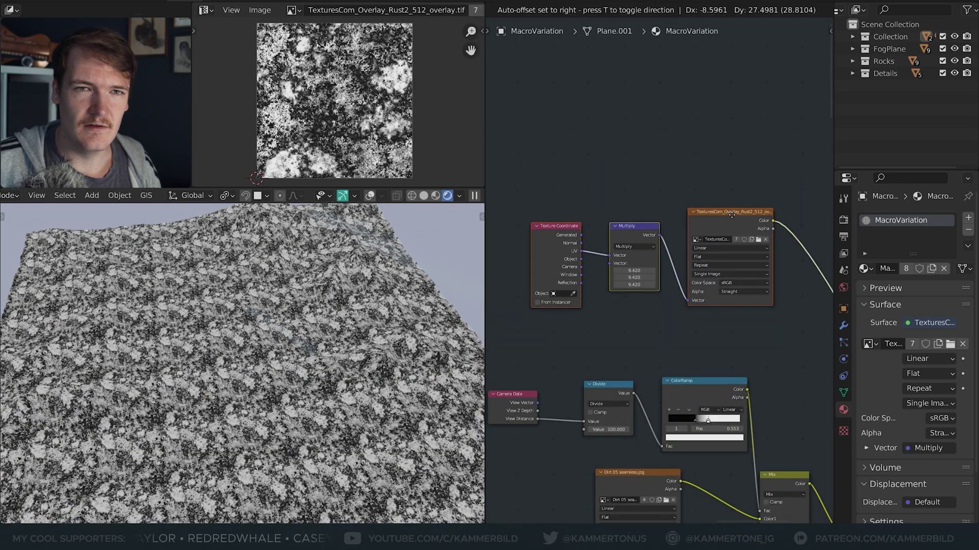
click(644, 193)
drag(634, 198, 712, 118)
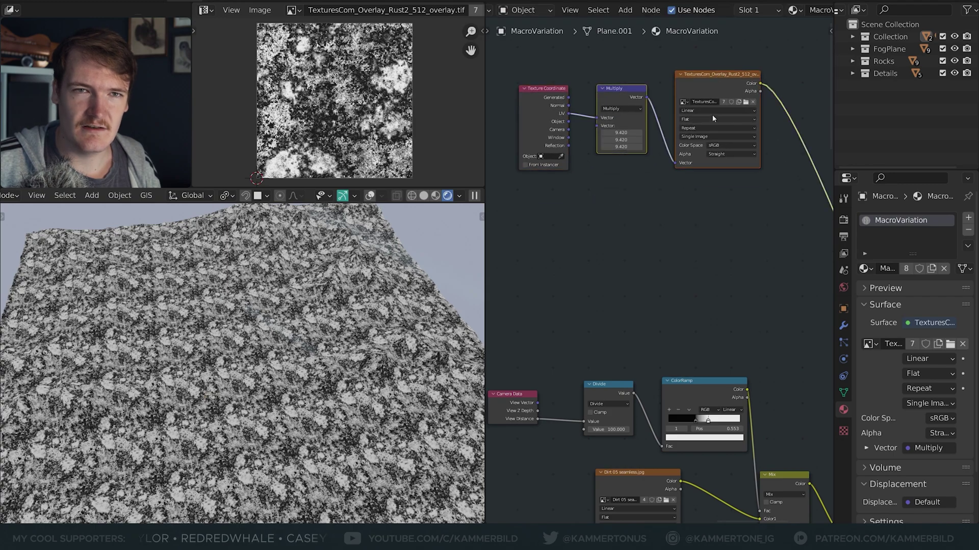
key(ctrl+shift+d)
click(721, 194)
key(ctrl+shift+d)
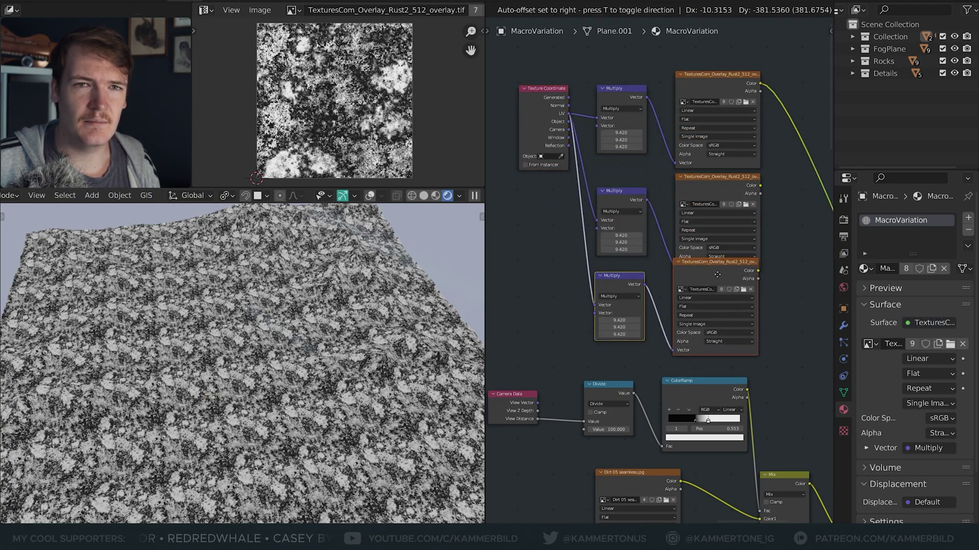
click(719, 295)
Preview the second and third overlay textures in turn and lower their Multiply values, the second to about 6.13 on all axes.
ctrl+shift+click(731, 182)
drag(621, 235, 589, 235)
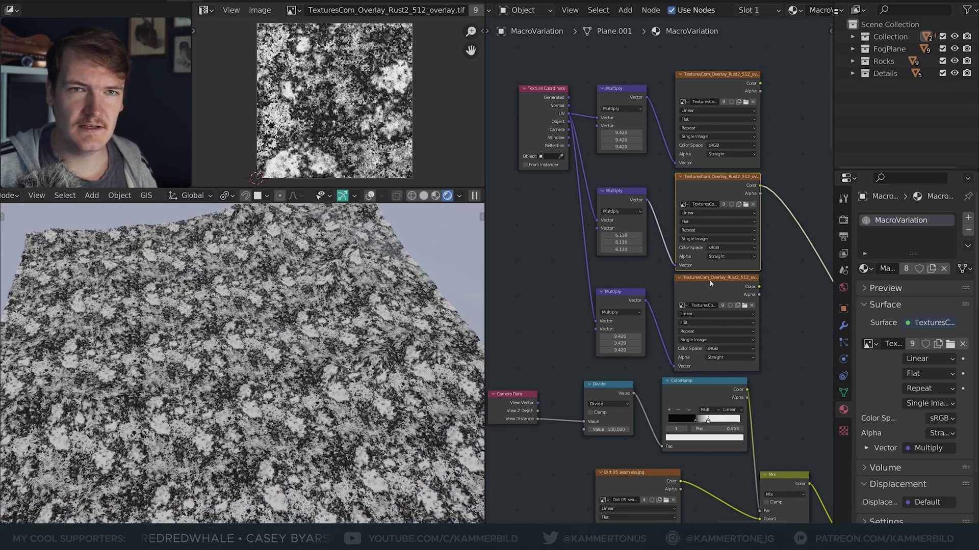
ctrl+shift+click(711, 284)
drag(627, 337, 550, 350)
mouse_move(628, 338)
mouse_down()
mouse_move(637, 338)
mouse_move(628, 337)
mouse_up()
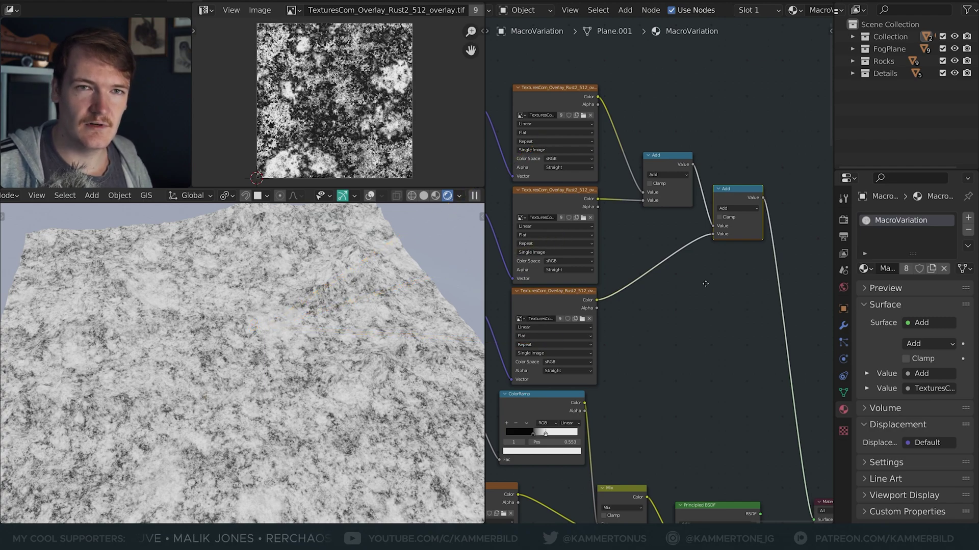
Duplicate the last Add node, insert the copy before the Material Output, and set it to Divide by 3.
middle_drag(705, 283, 623, 246)
key(shift+d)
click(674, 260)
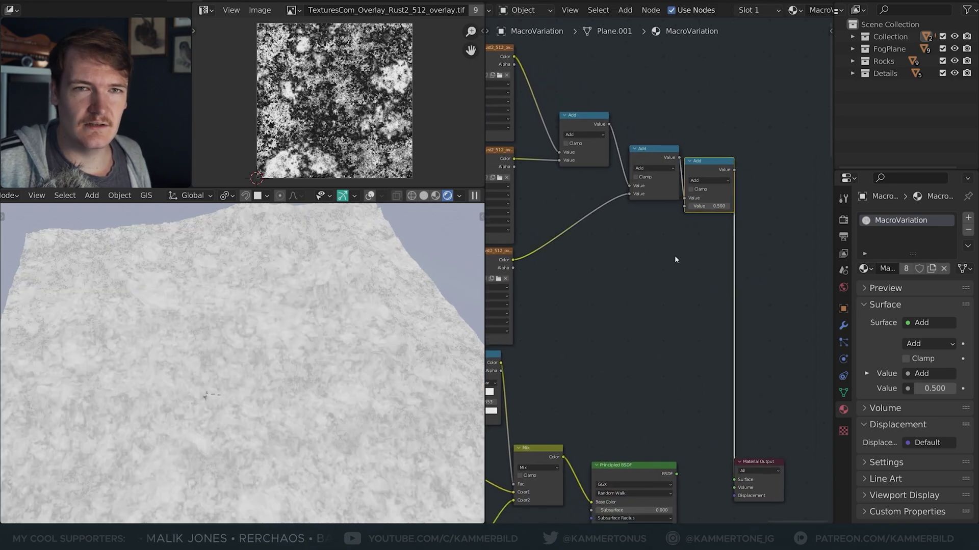
click(732, 180)
key(d)
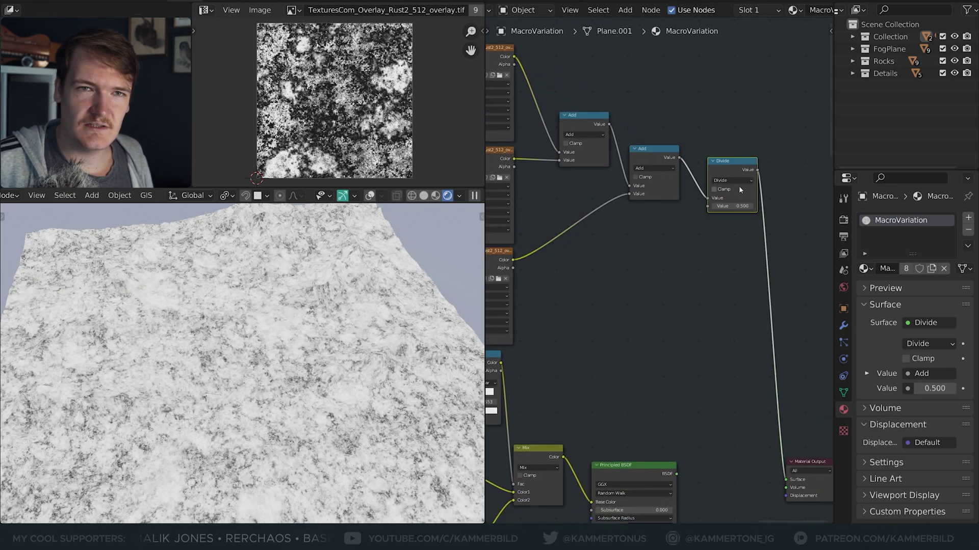
click(736, 206)
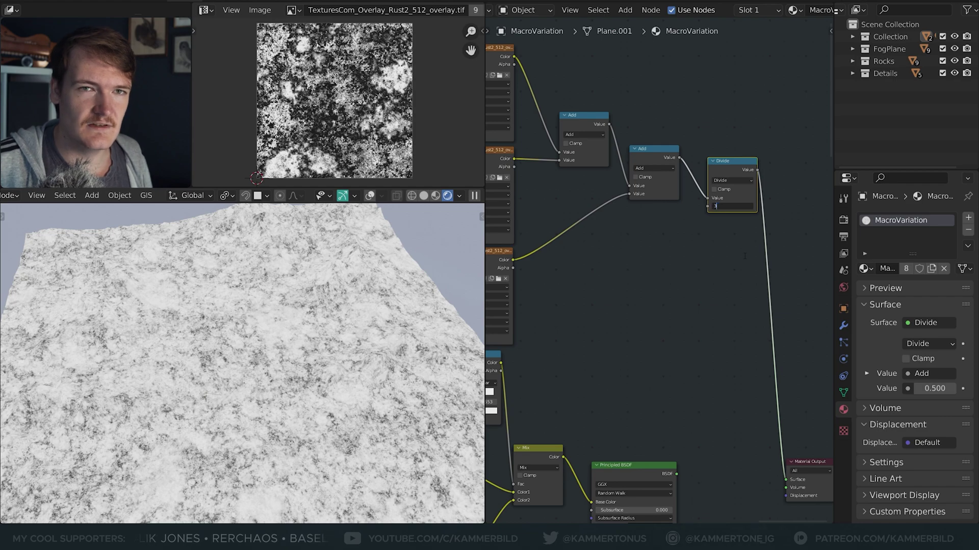
text(3)
key(Return)
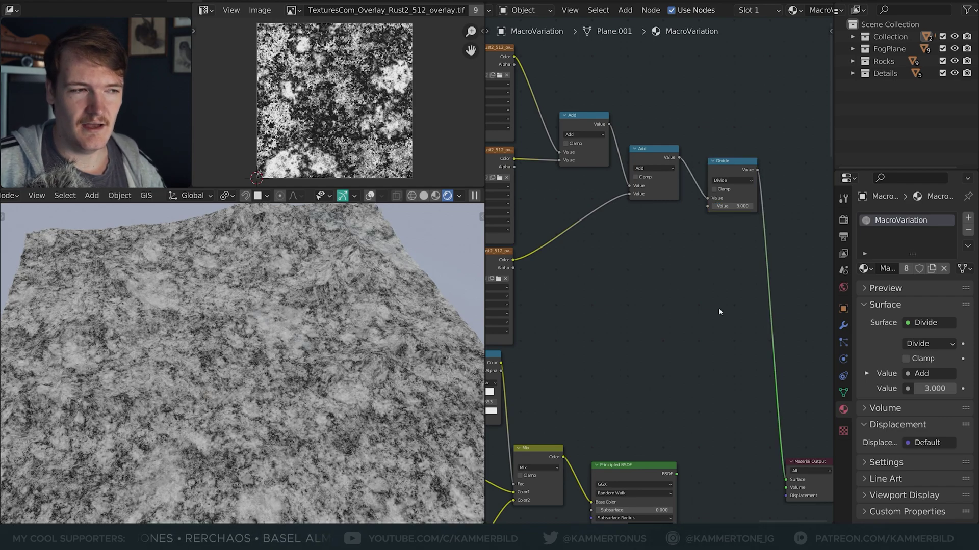
Move the Principled BSDF node away from the Mix node to make room and duplicate the Mix node.
scroll(719, 312, down, 3)
middle_drag(692, 448, 683, 387)
drag(557, 521, 729, 454)
key(g)
click(823, 519)
click(591, 348)
key(shift+d)
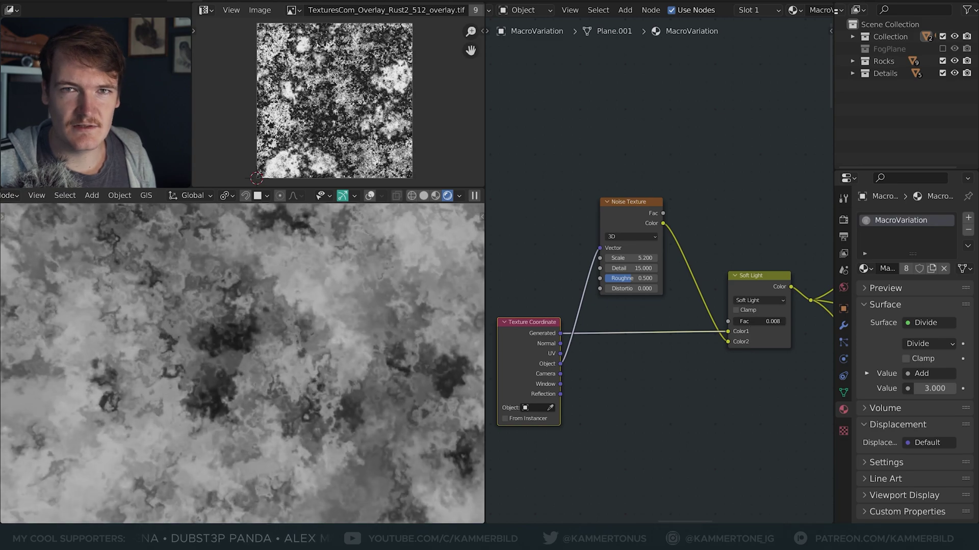
Fine-tune the Soft Light factor on the noise-distorted coordinates and combine the macro variation nodes into a node group.
shift+drag(759, 321, 747, 321)
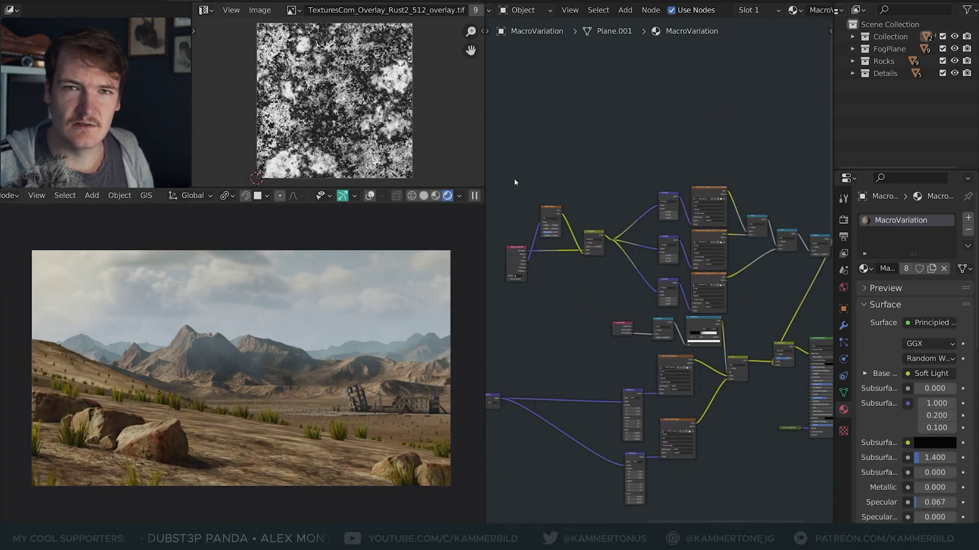
drag(513, 178, 817, 295)
key(ctrl+g)
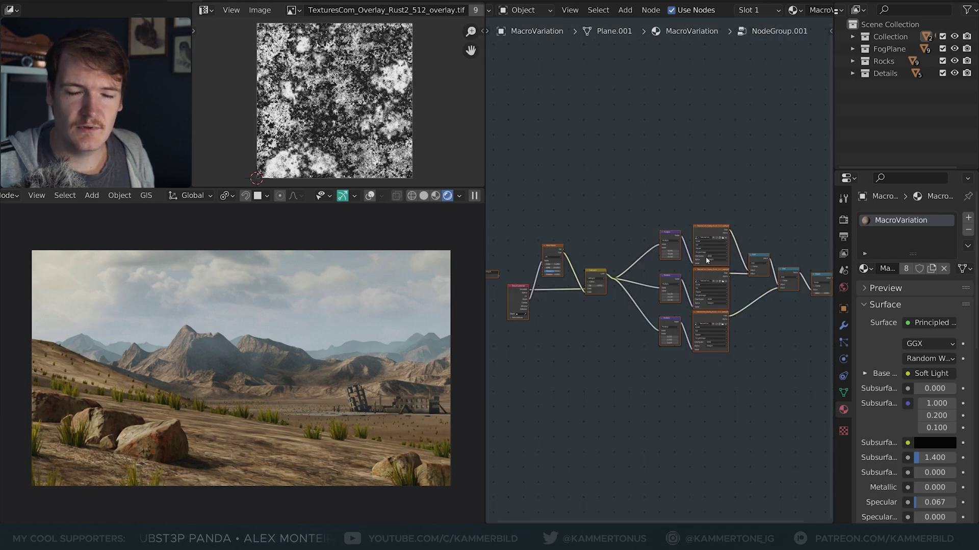
key(Tab)
scroll(706, 256, down, 1)
drag(667, 242, 729, 370)
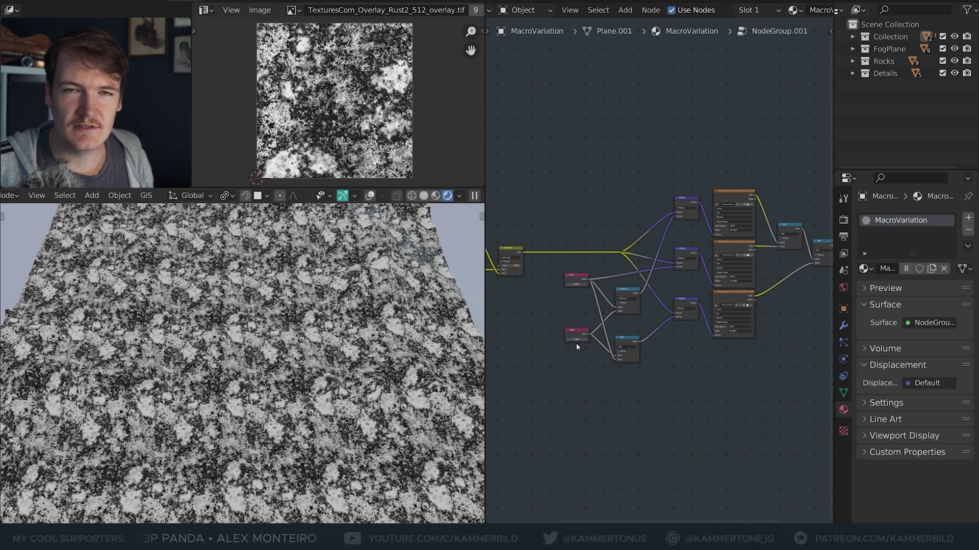
Set the Value node that offsets the overlay scales through Subtract and Add to 4.120, and leave the node group.
scroll(576, 345, up, 5)
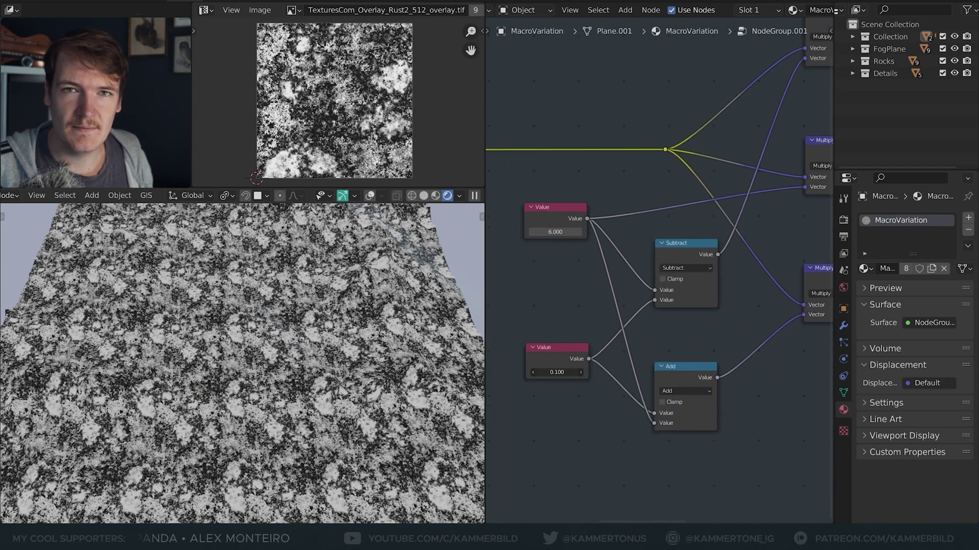
mouse_move(557, 372)
mouse_down()
mouse_move(604, 372)
mouse_move(561, 372)
mouse_move(570, 373)
mouse_up()
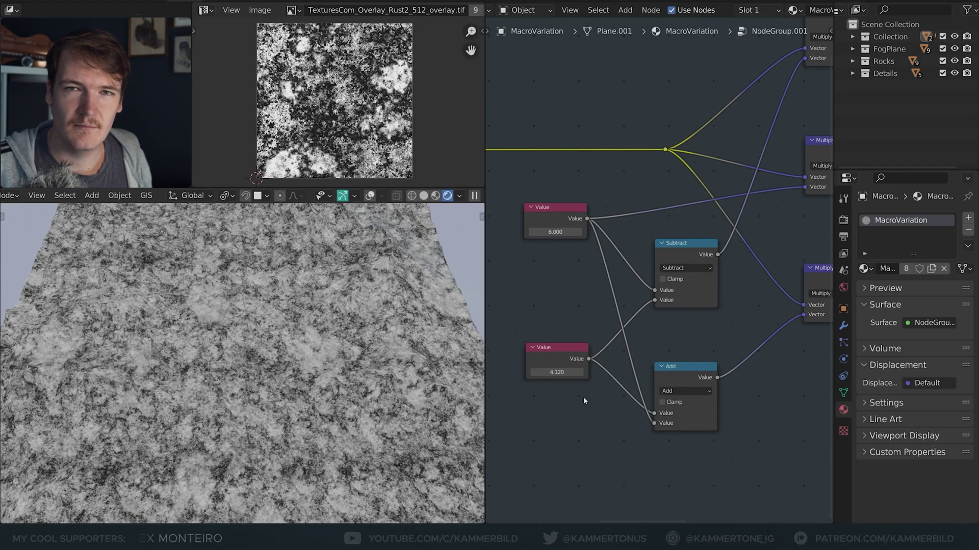
key(Tab)
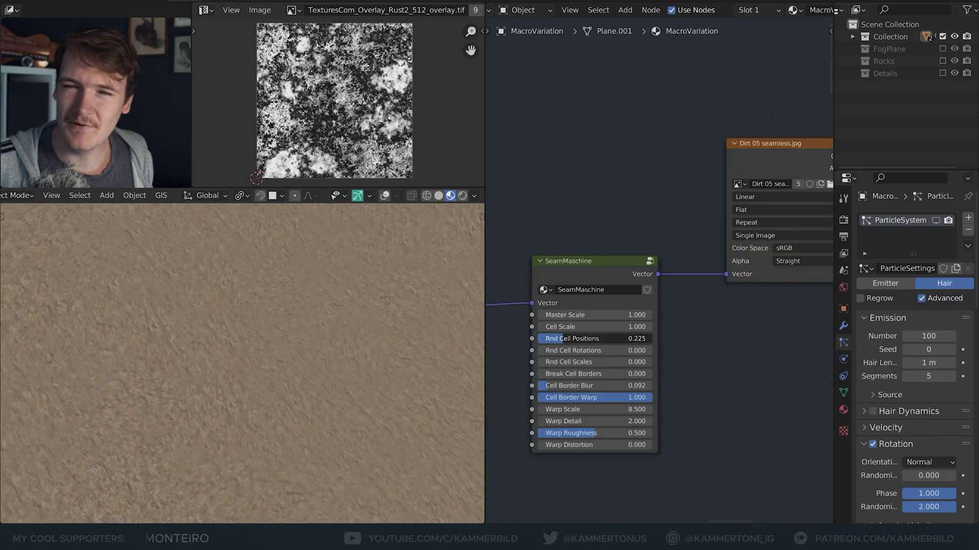
Set the SeamMaschine node's Rnd Cell Positions to 0.265 and Rnd Cell Rotations to 0.308, and inspect the terrain from the camera.
drag(569, 350, 569, 349)
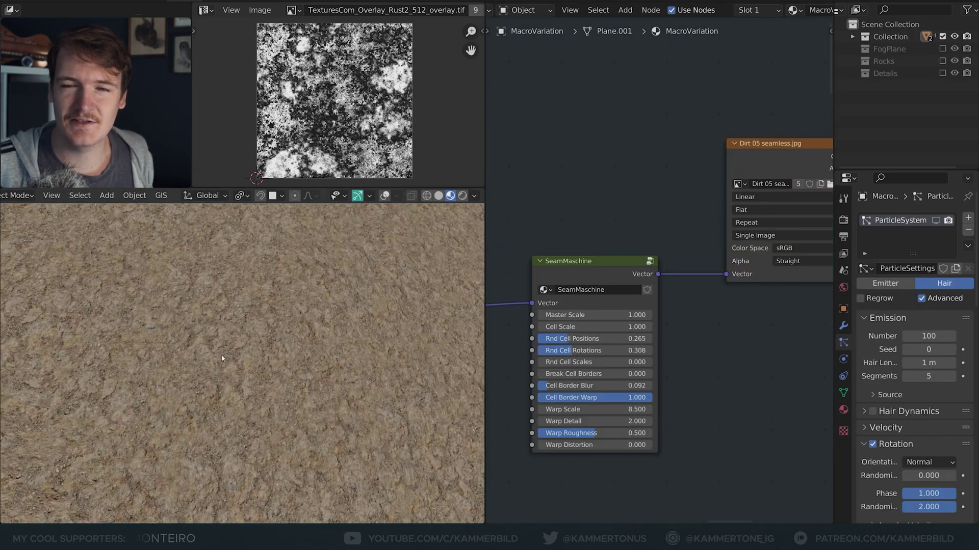
key(KP_0)
scroll(213, 357, up, 1)
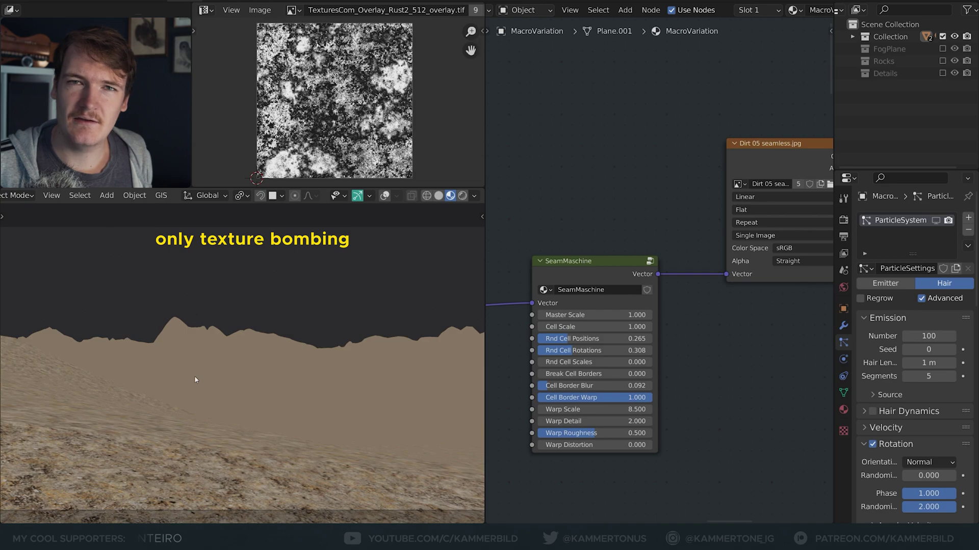
shift+middle_drag(194, 375, 206, 340)
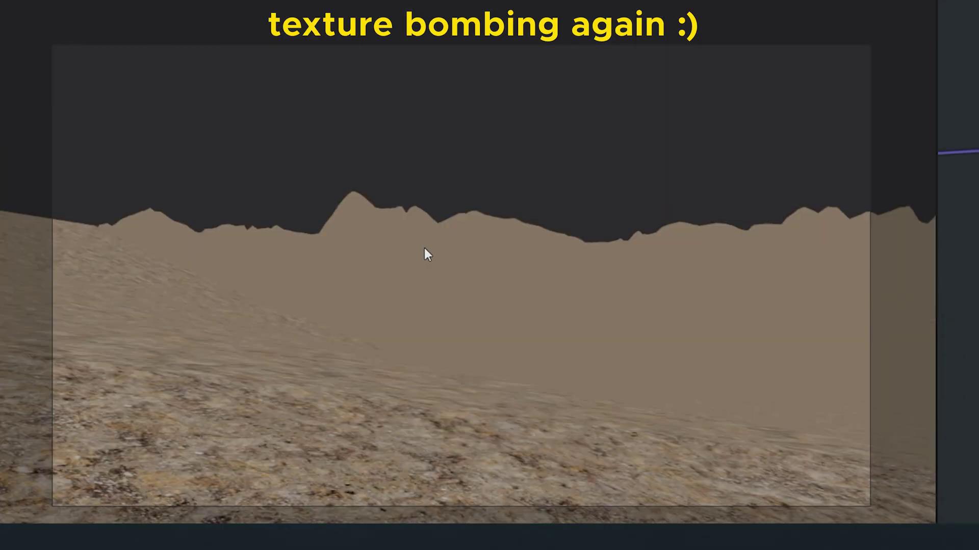
middle_drag(424, 248, 392, 222)
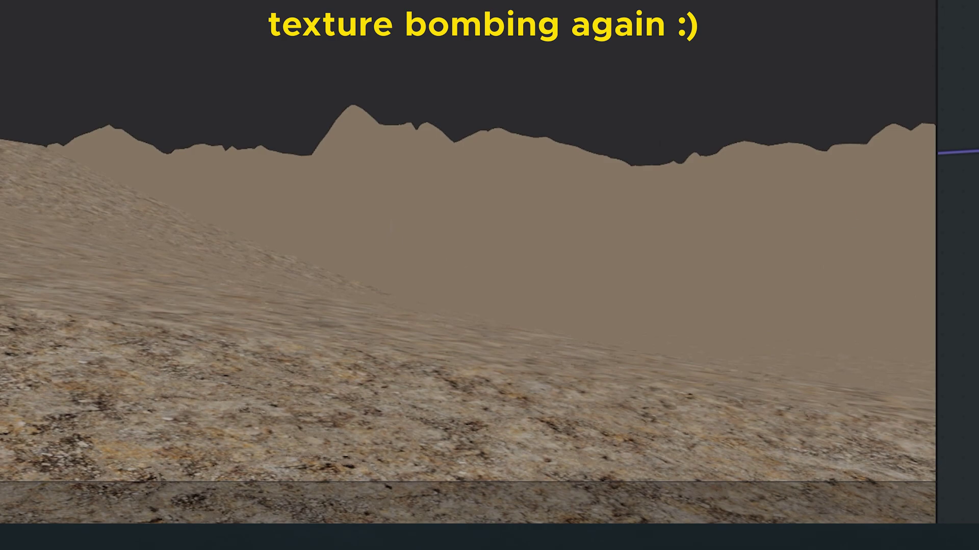